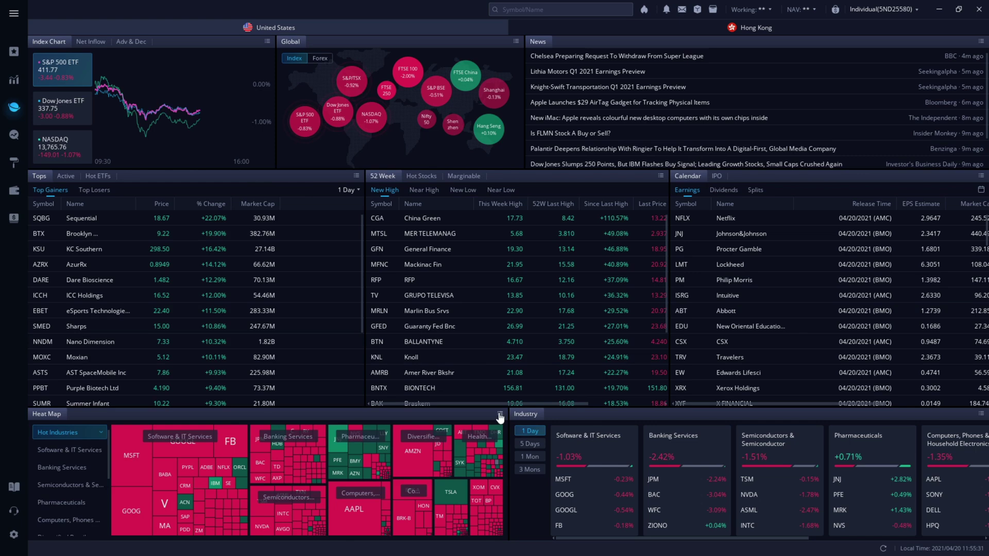
Add an options chain widget to the heat map panel and toggle between heat map and options chain
click(499, 415)
mouse_move(561, 428)
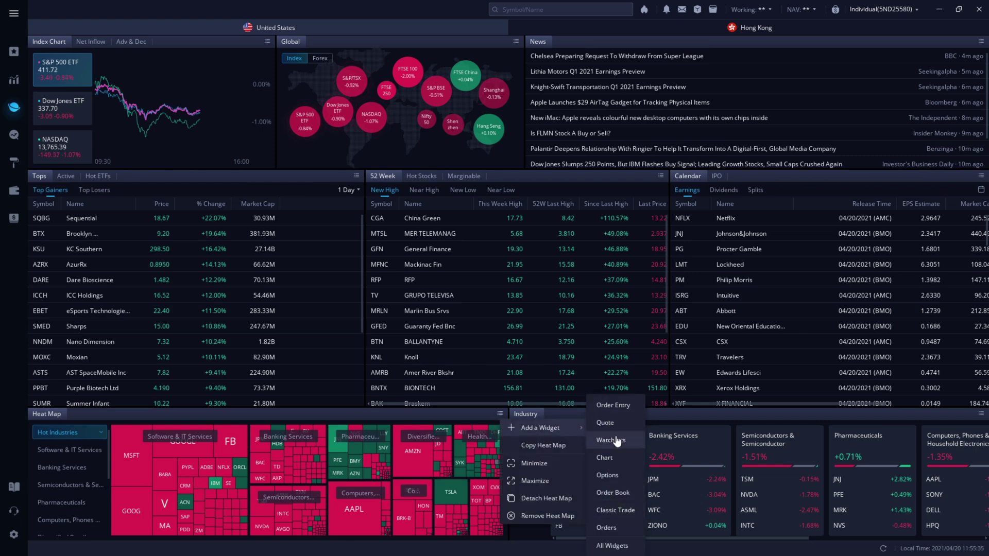
click(616, 475)
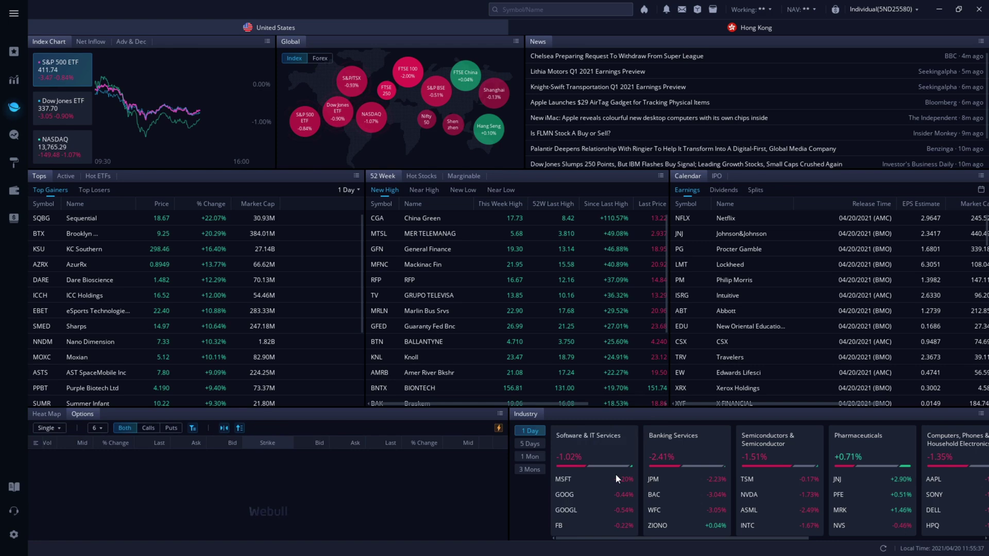
click(82, 420)
click(82, 419)
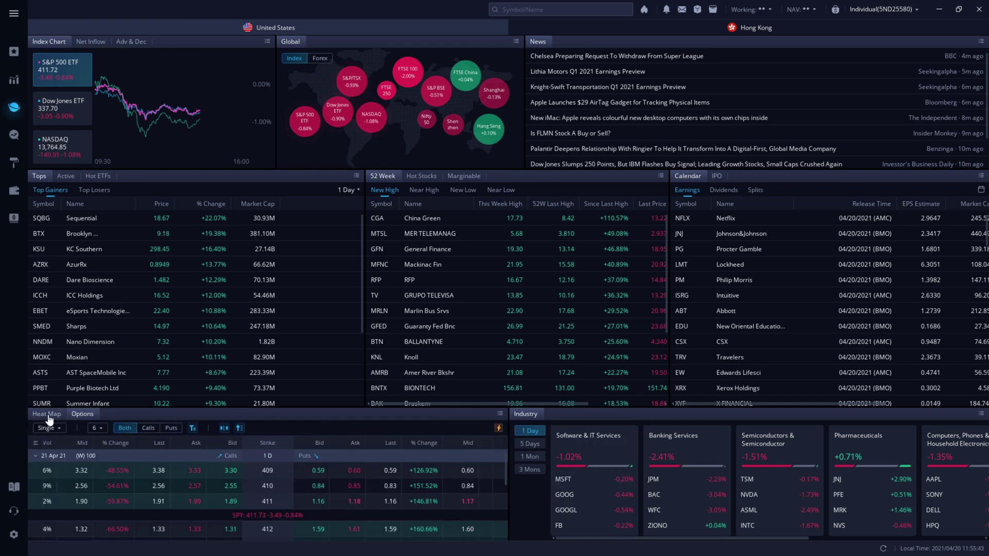
Remove the options chain widget and widen the heat map panel slightly
right_click(85, 418)
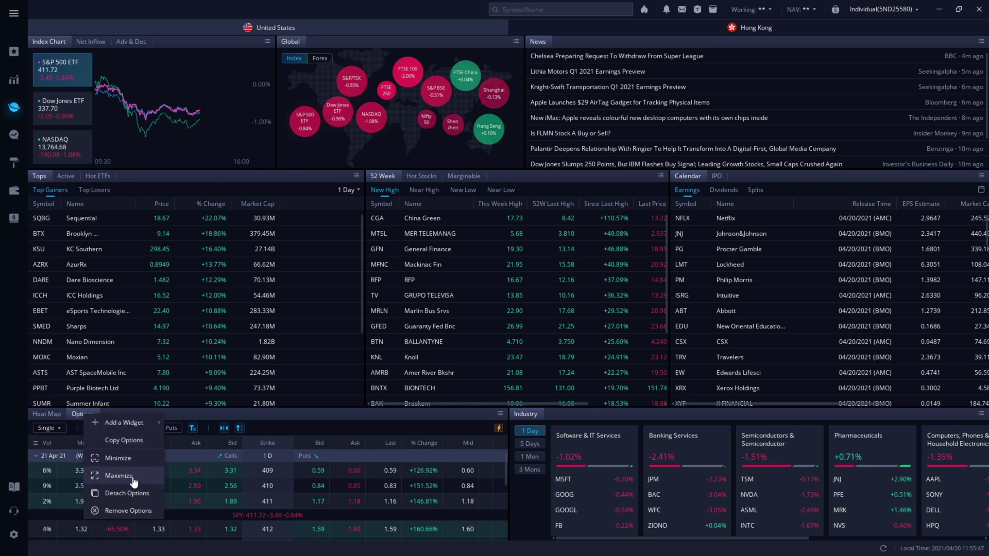
click(132, 510)
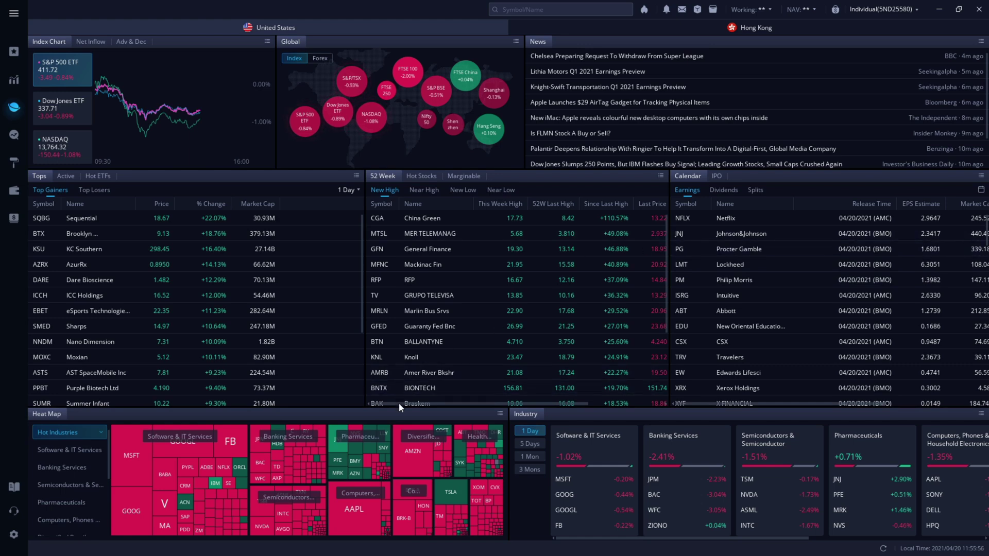
mouse_move(399, 407)
mouse_down()
mouse_move(400, 330)
mouse_move(403, 407)
mouse_up()
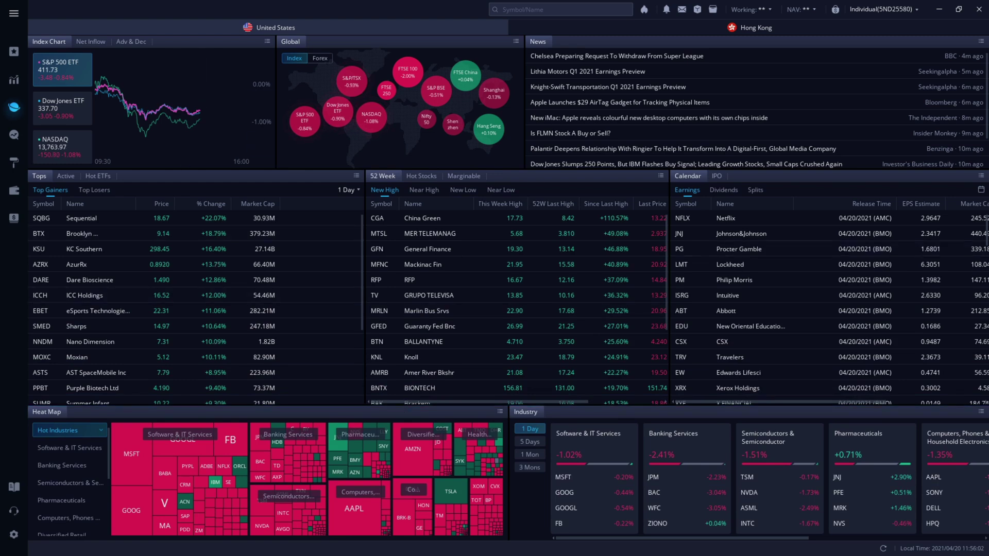
Open the AXP chart page and overlay the EMA indicator (EMA10, 21, 50, 100, 200) on the price chart
click(14, 80)
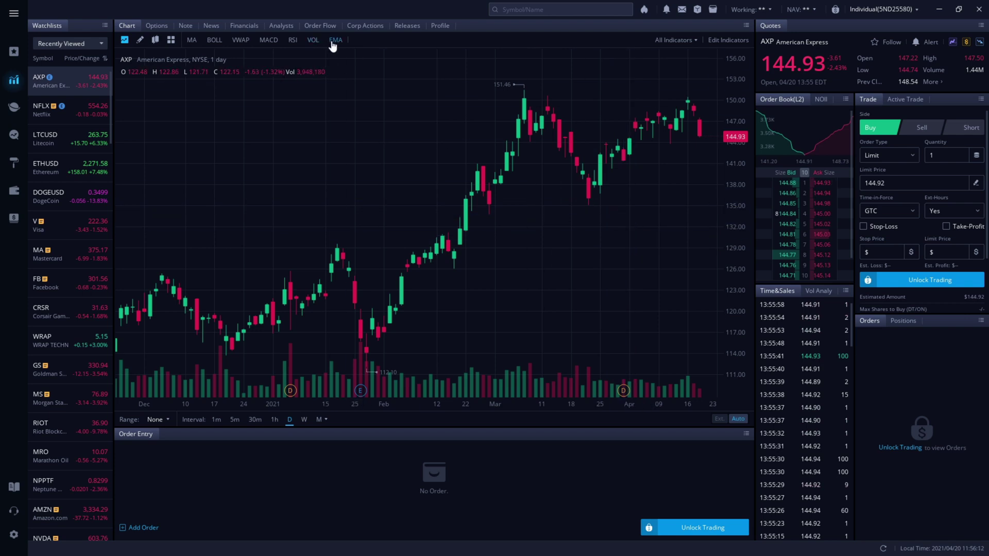
click(690, 41)
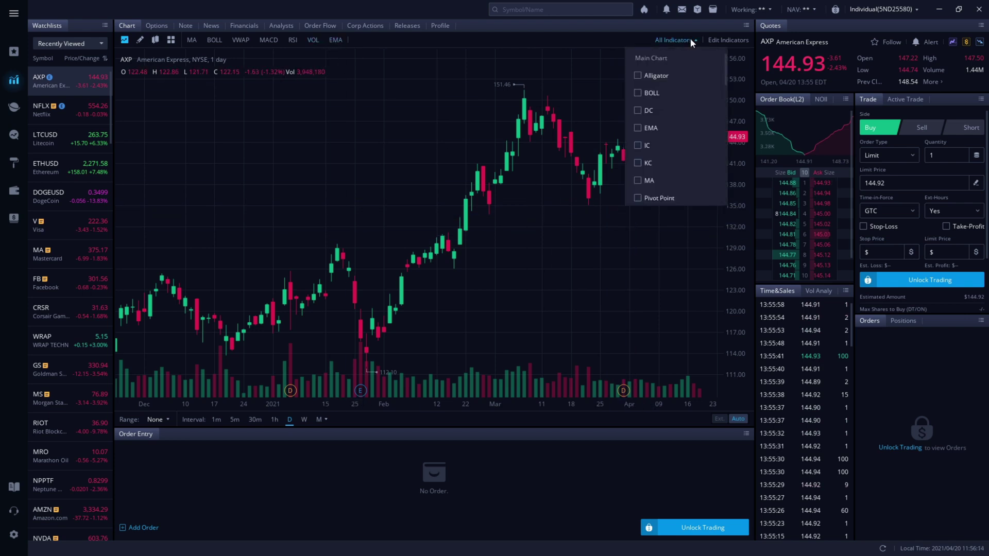
click(646, 129)
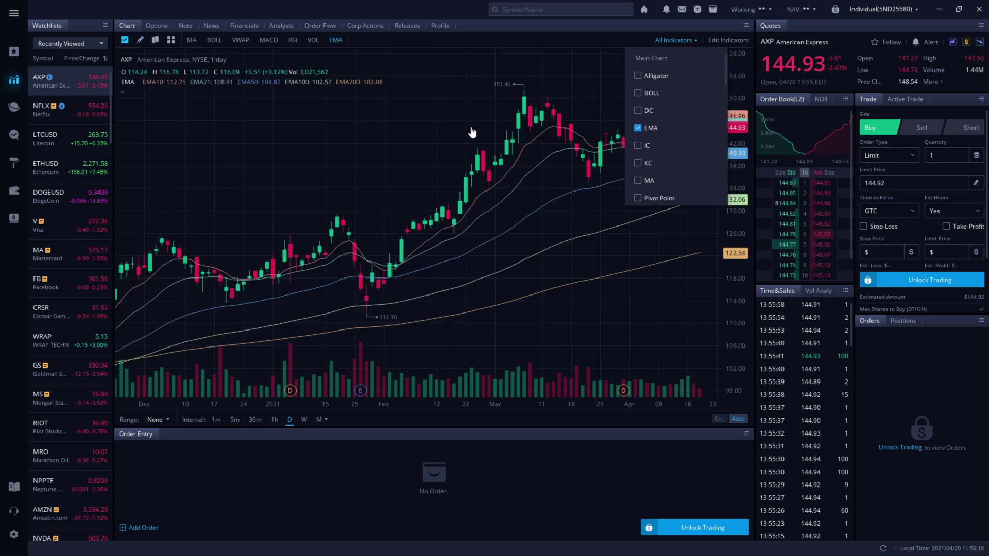
click(429, 123)
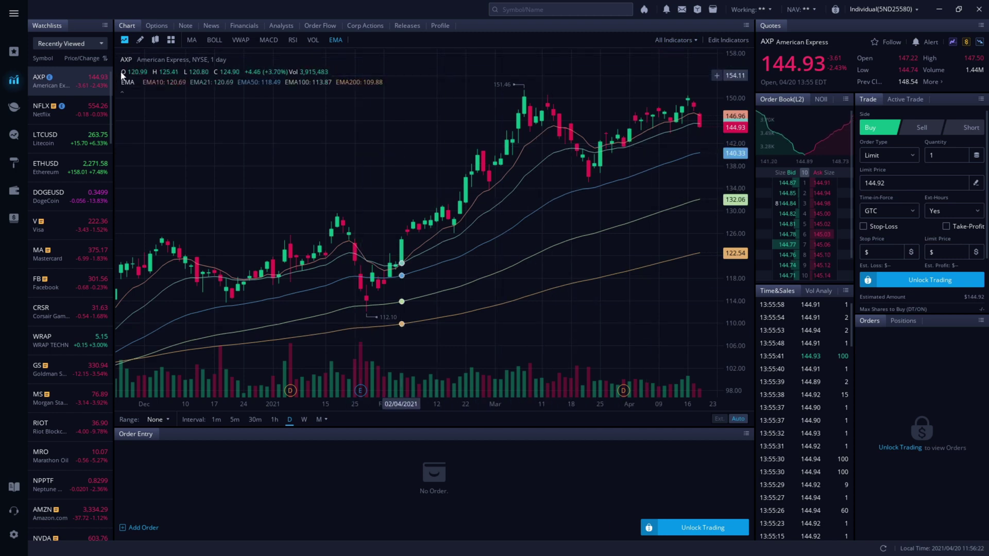
mouse_move(142, 89)
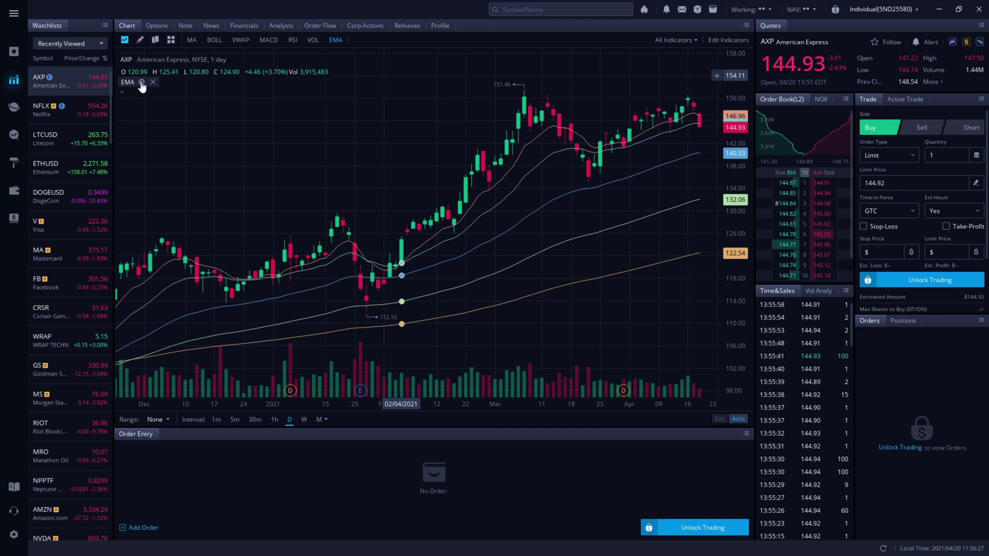
click(142, 83)
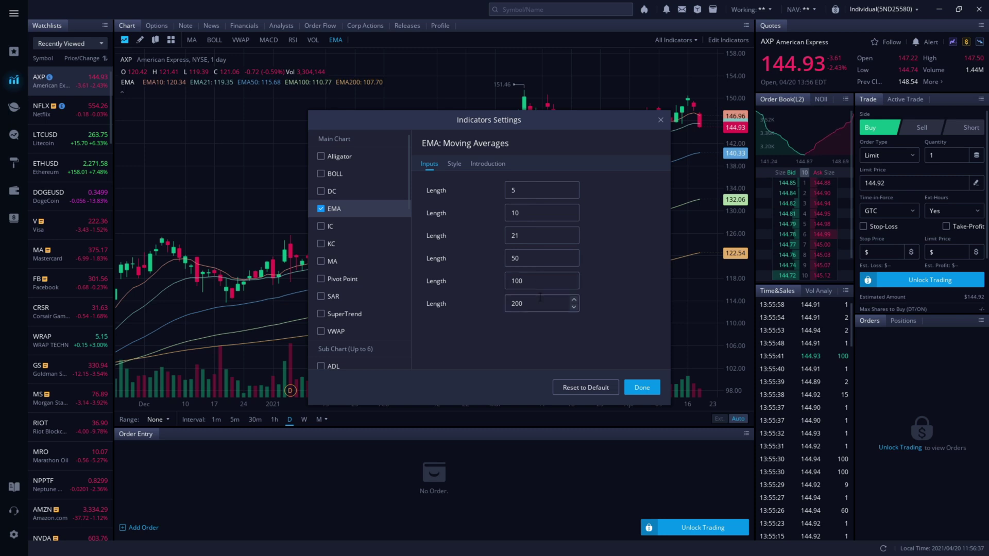
click(456, 169)
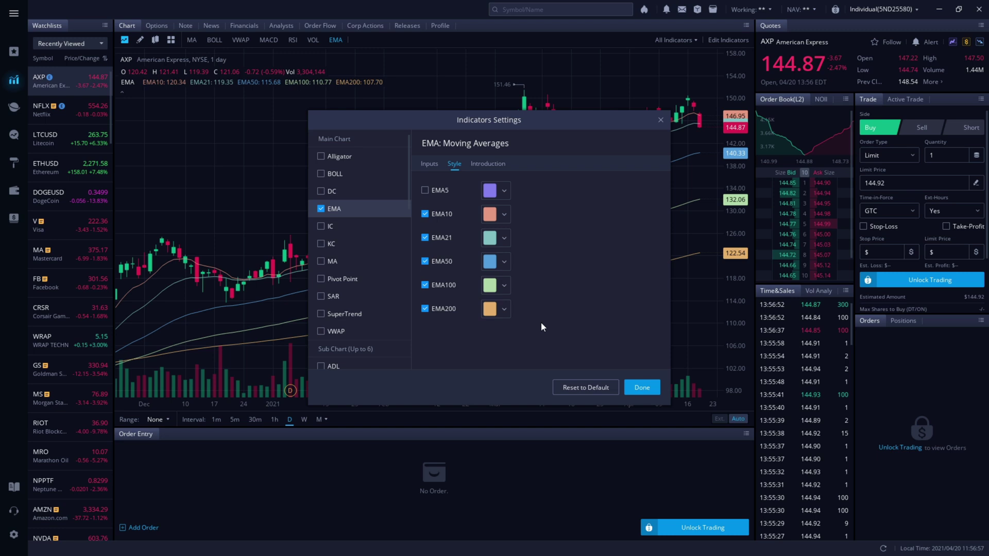
click(642, 387)
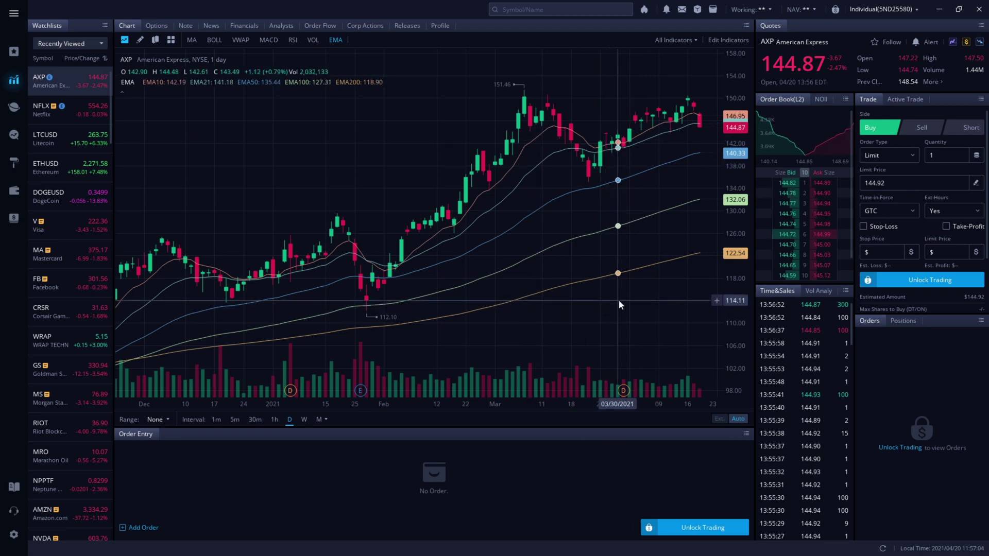
Add RSI(6,14,24) and MACD(12,26,9) sub-charts beneath the AXP price chart
click(293, 41)
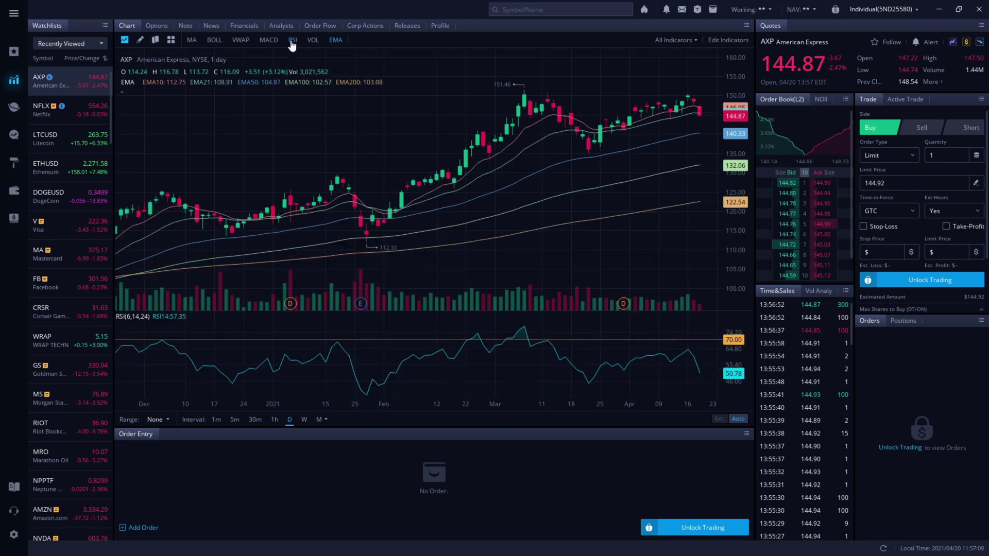
click(140, 40)
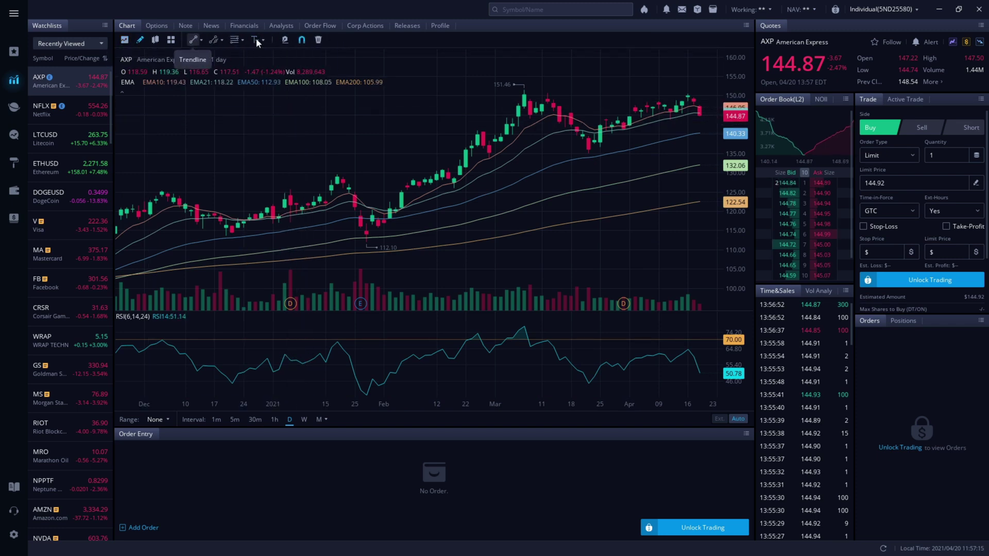
click(126, 41)
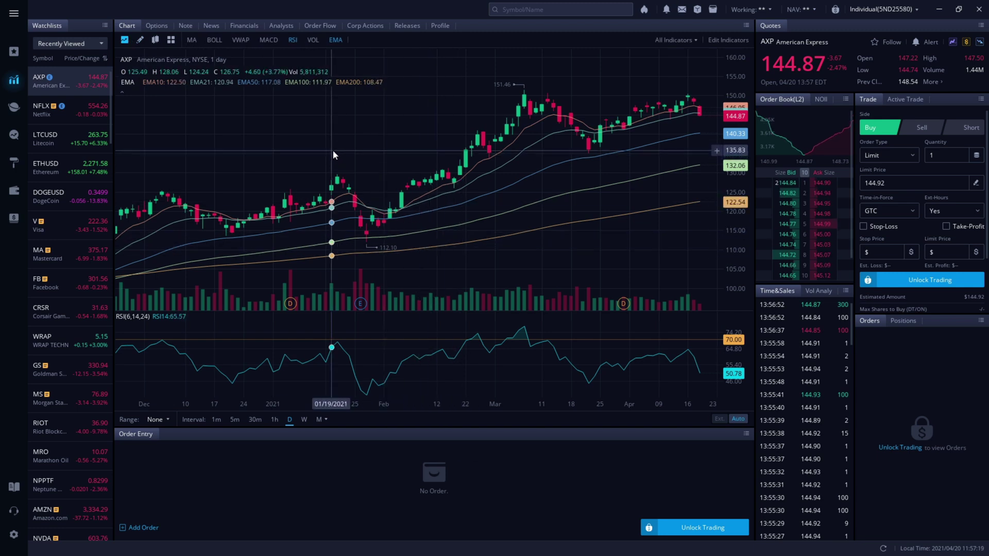
click(268, 41)
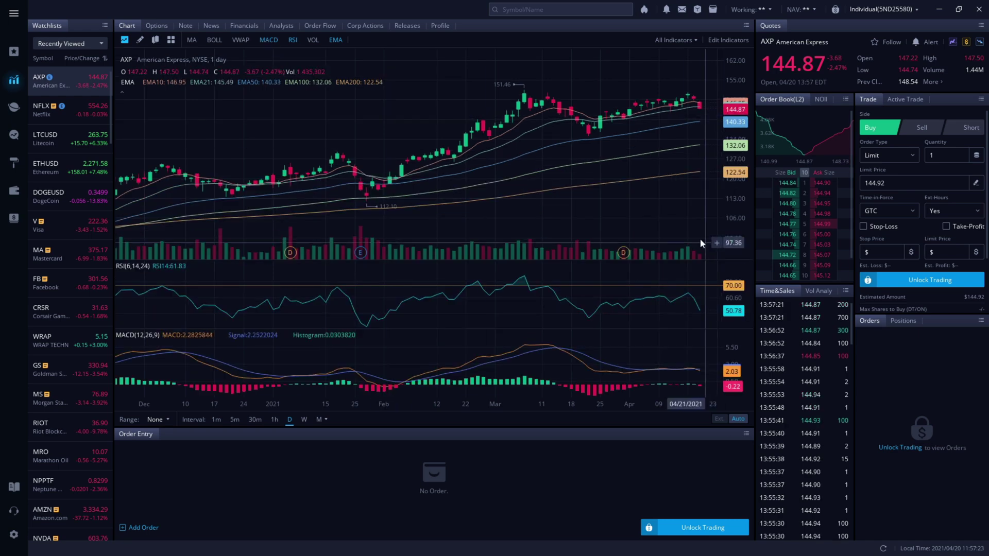
Browse the full indicator list, then resize the RSI pane and enlarge the price chart
click(685, 40)
scroll(677, 95, down, 5)
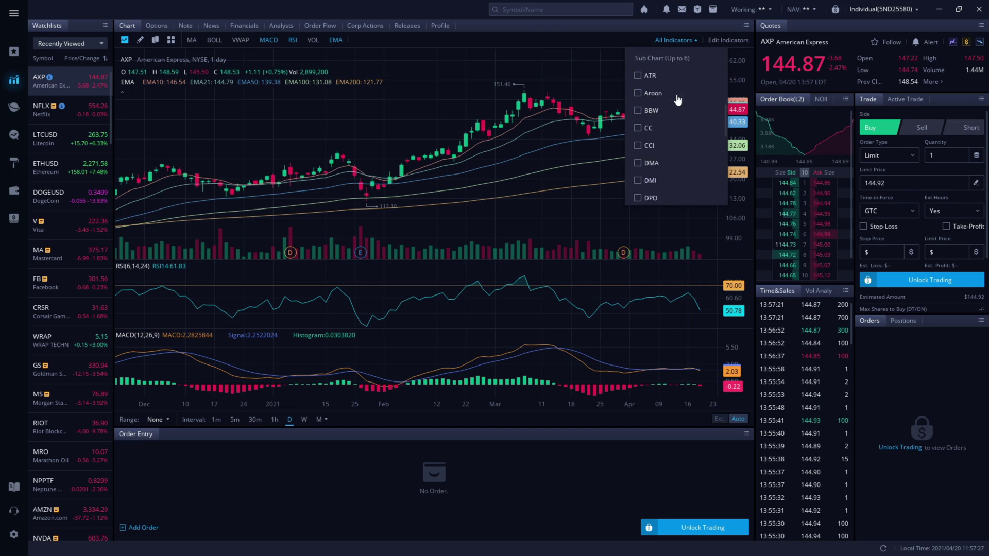
scroll(685, 132, down, 4)
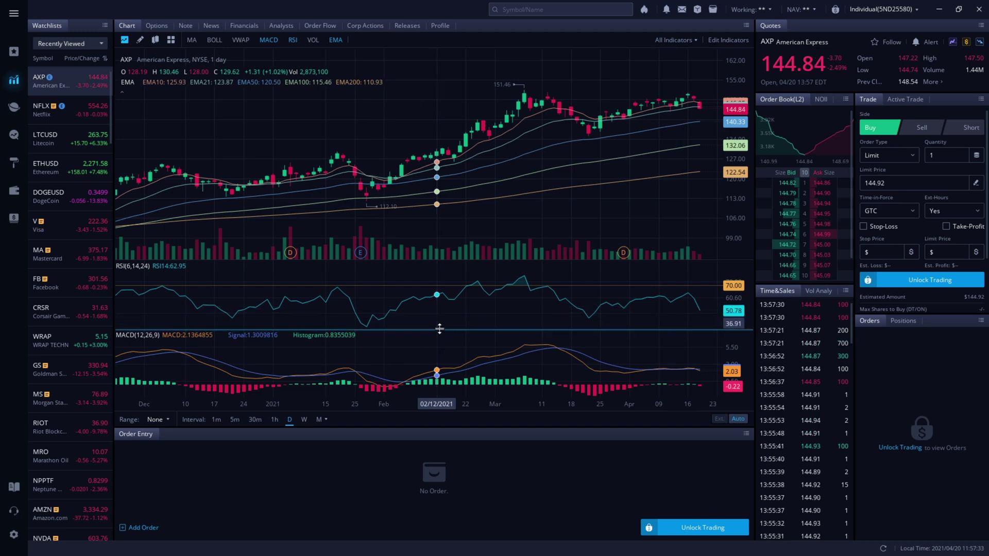
drag(439, 330, 440, 349)
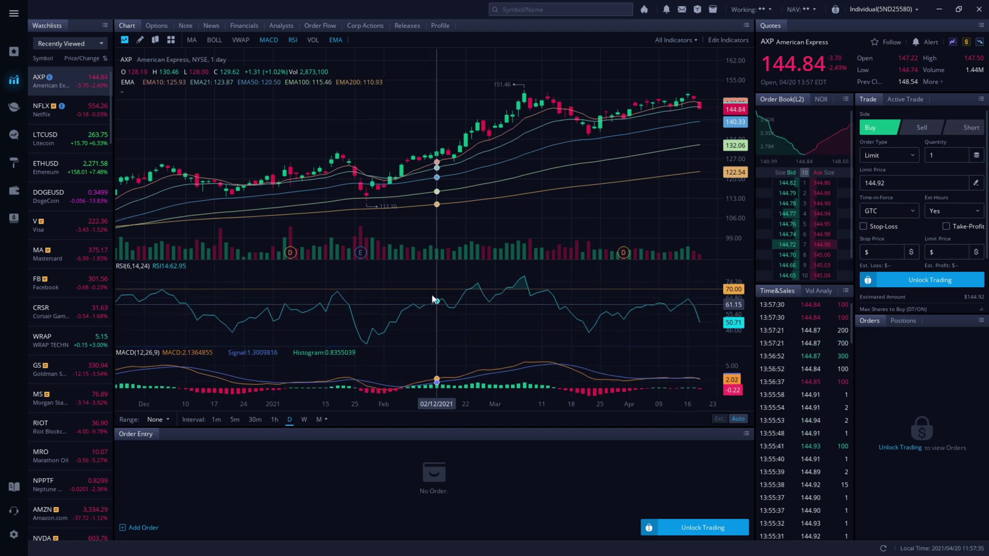
drag(428, 261, 432, 314)
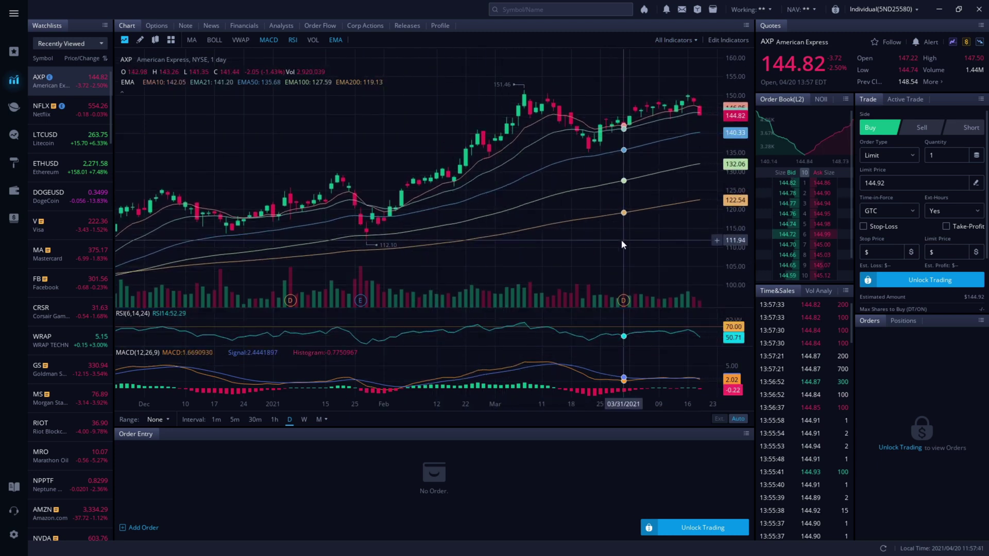
click(155, 39)
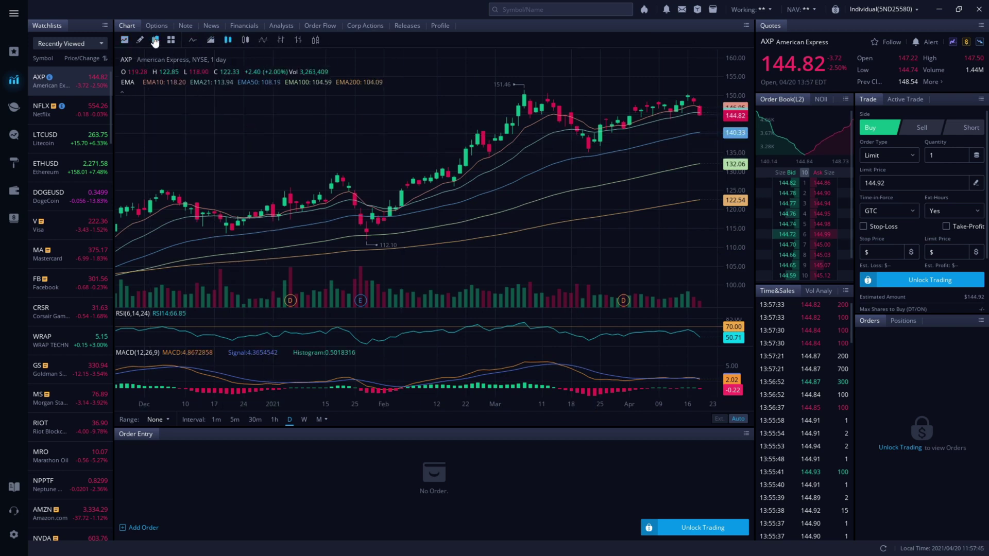
click(191, 40)
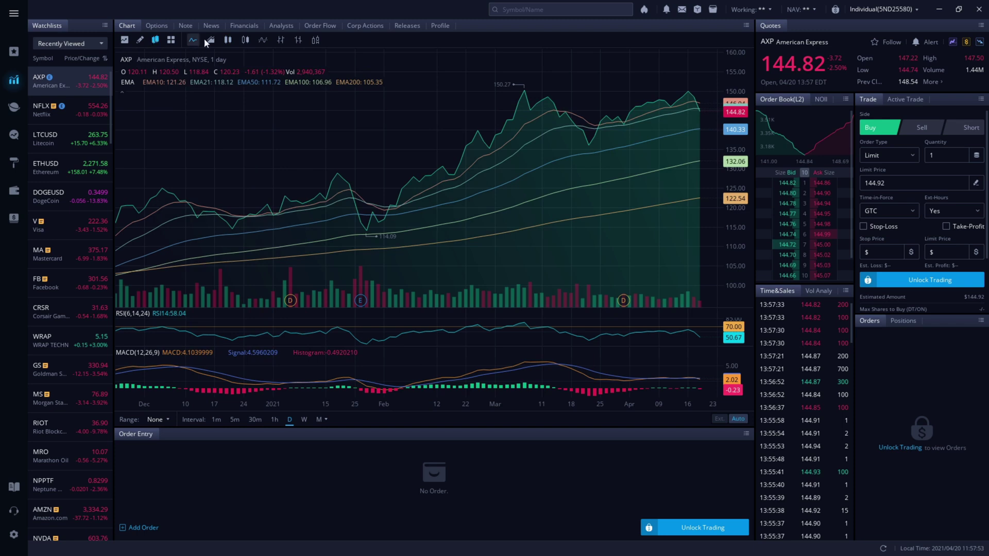
click(227, 41)
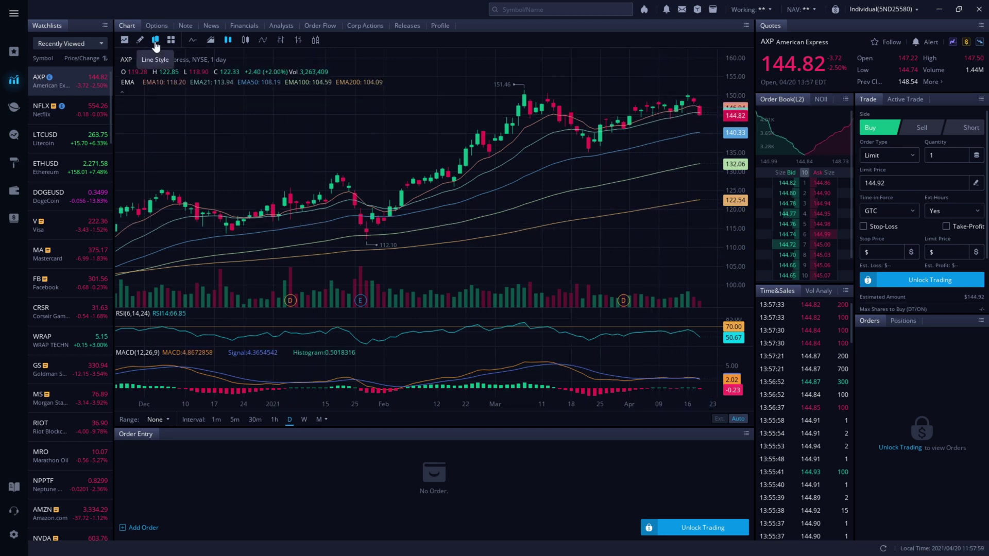
click(124, 40)
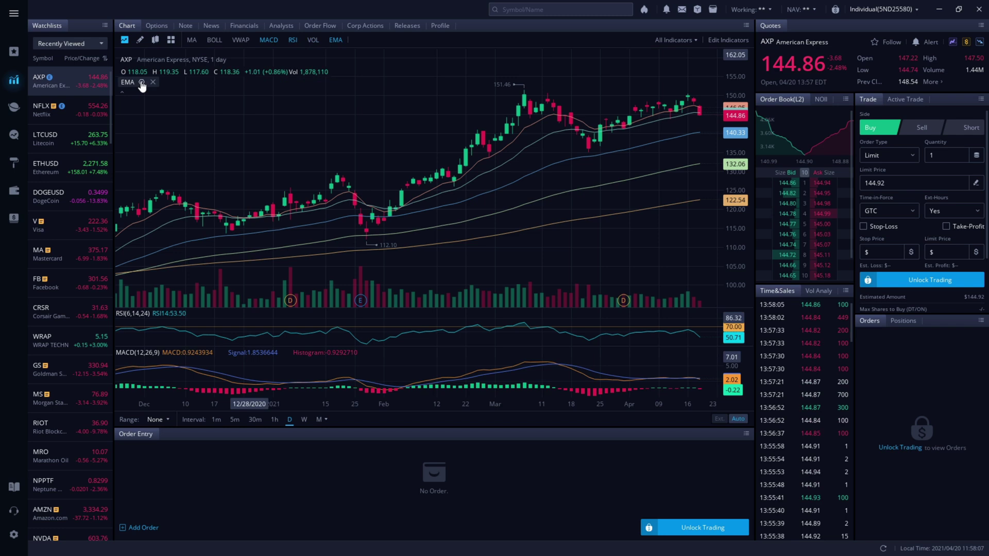
click(141, 82)
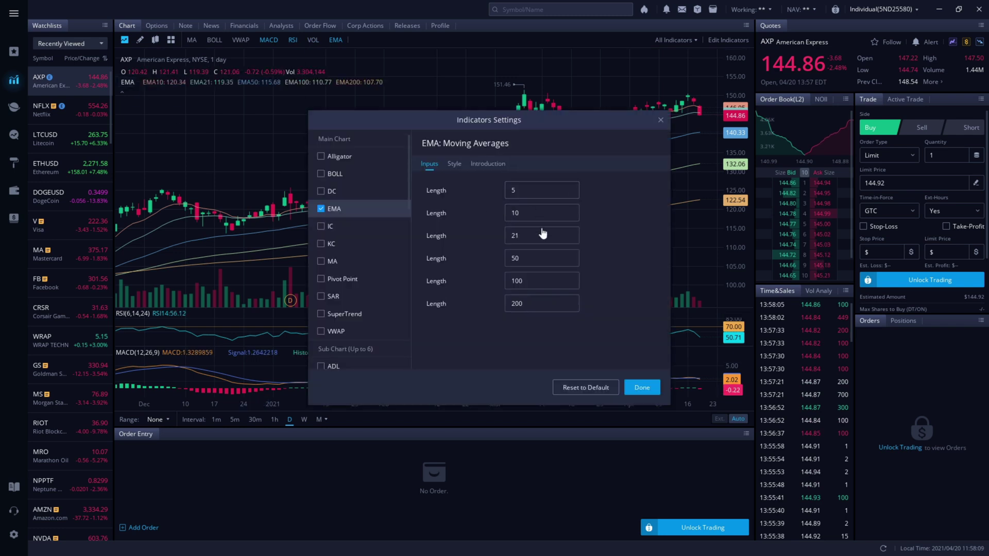
click(451, 164)
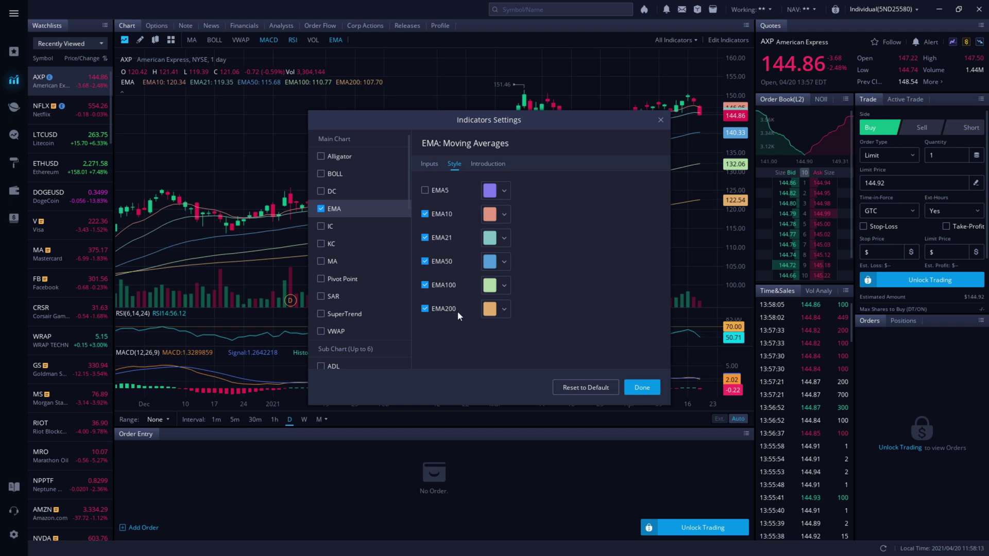
click(645, 388)
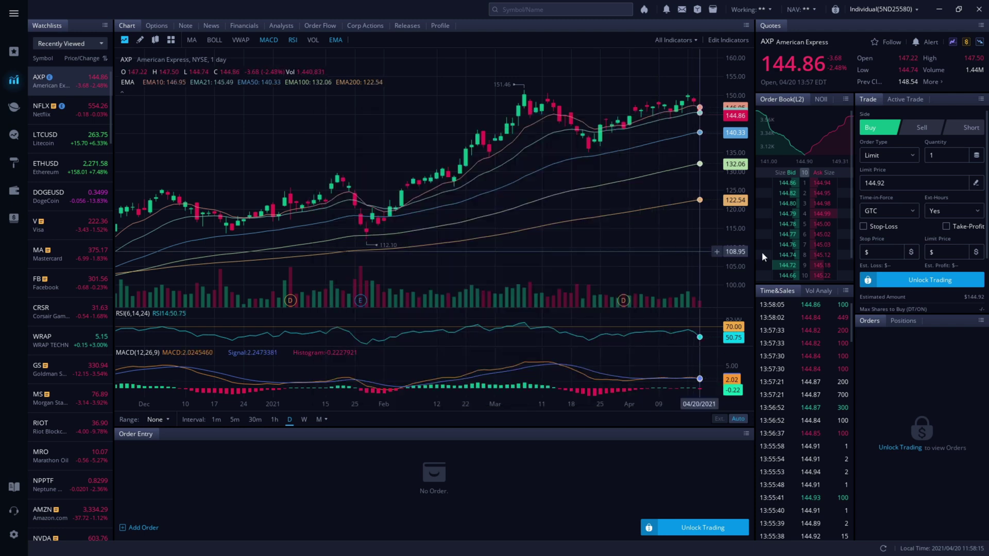